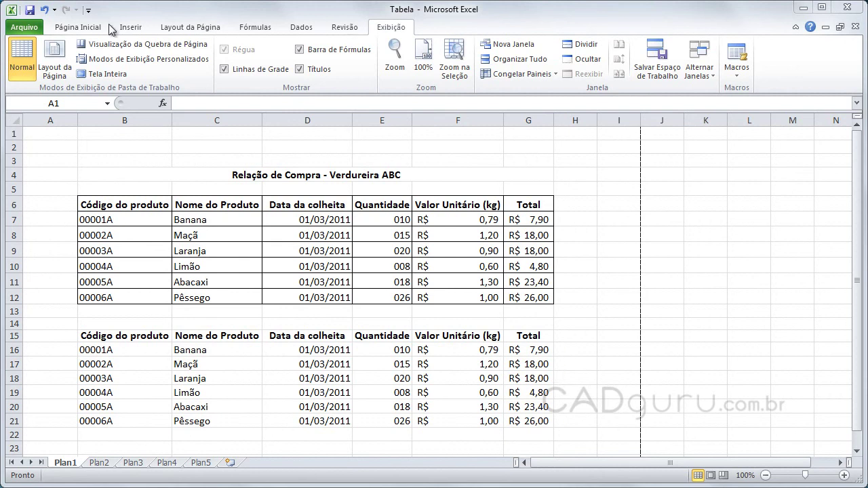
- Hide the worksheet gridlines, click a few cells, then show the gridlines again
click(394, 34)
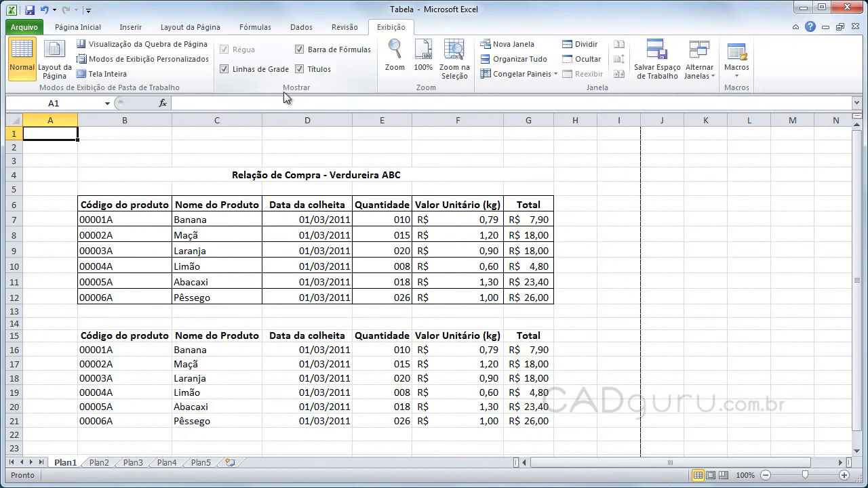
click(225, 69)
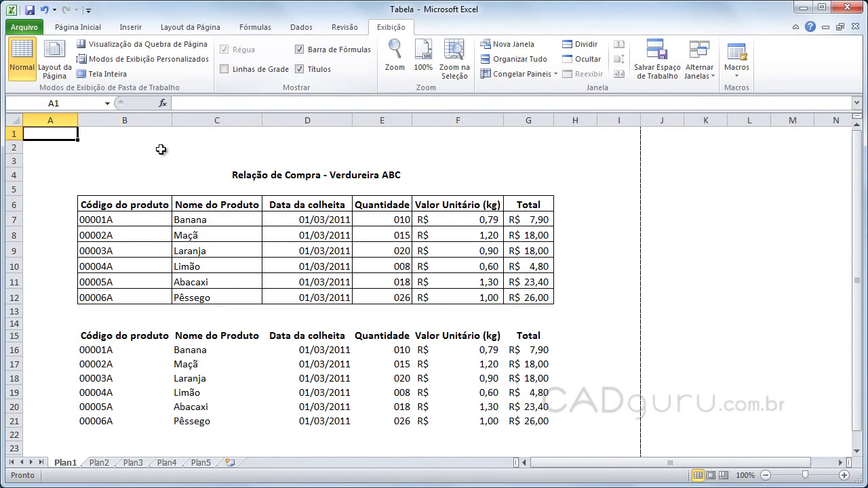
click(698, 366)
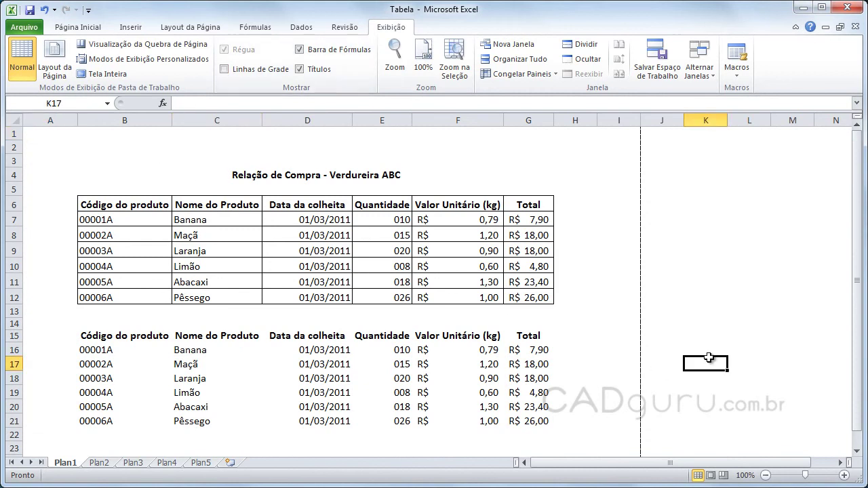
click(723, 269)
click(700, 337)
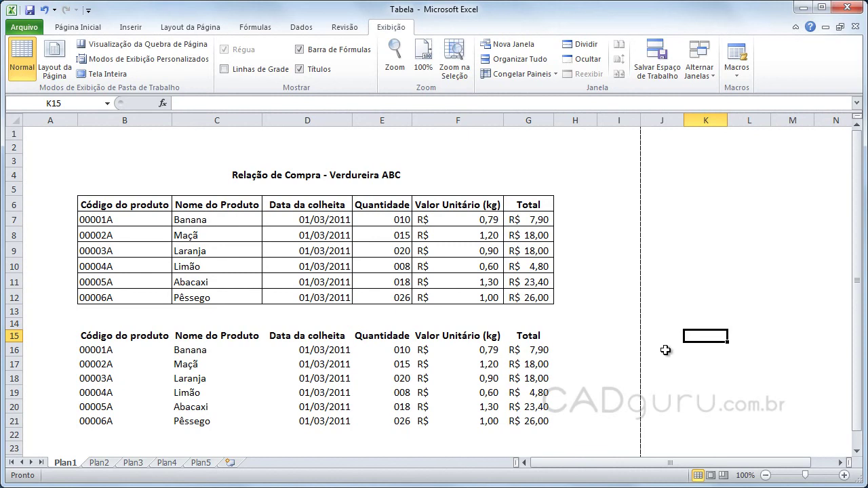
click(226, 70)
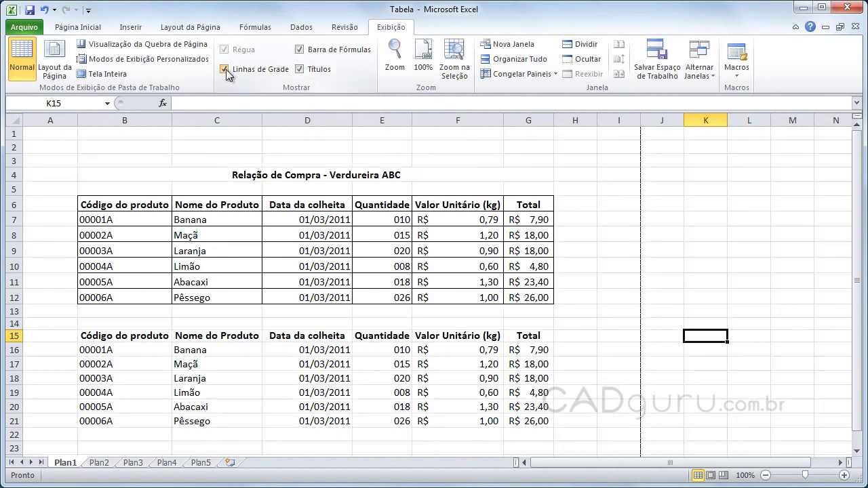
click(731, 392)
click(584, 362)
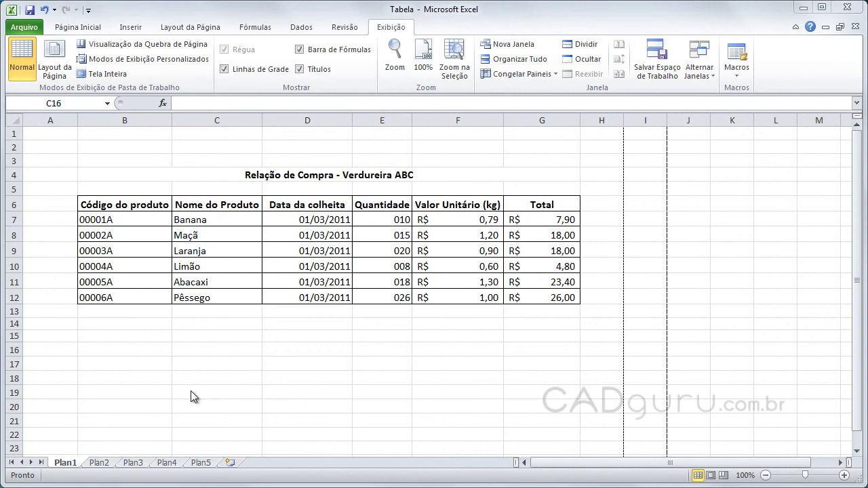
- Enter the formula =c10 in cell C16 so it displays Limão
click(207, 350)
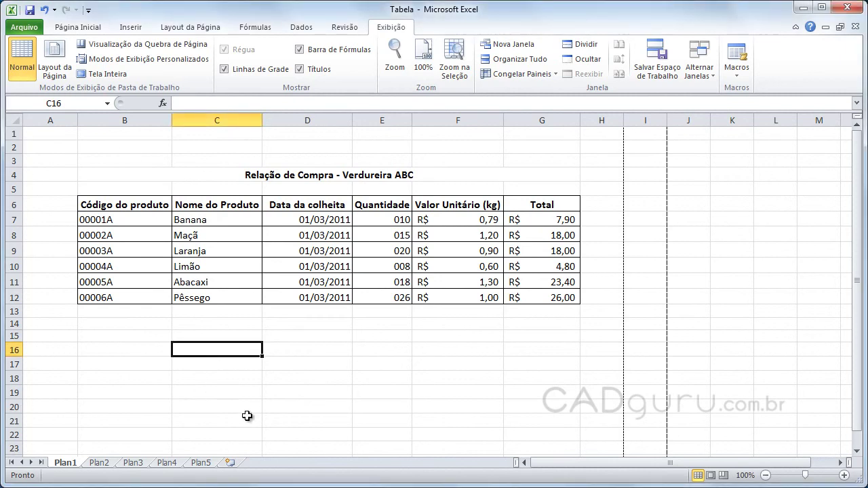
text(=)
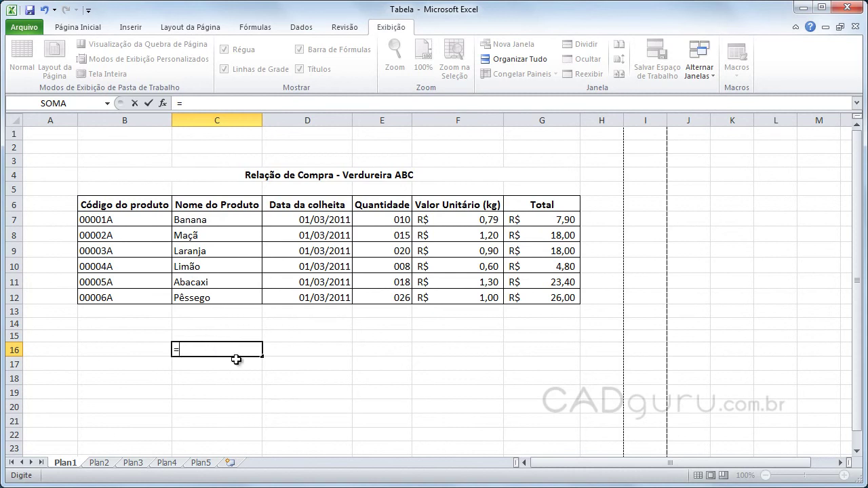
text(c10)
key(Return)
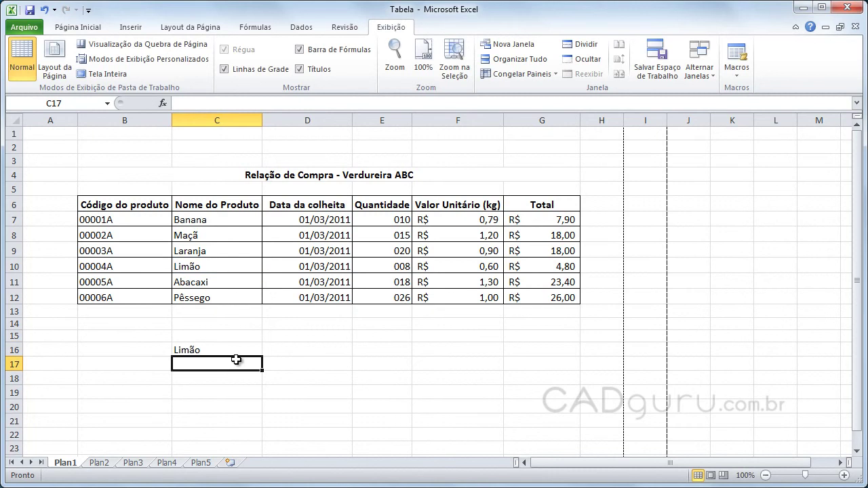
click(230, 392)
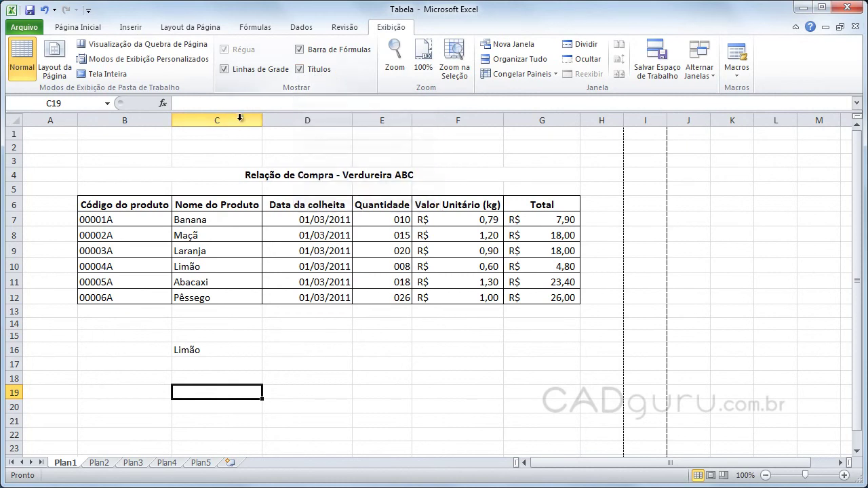
- Turn off the Títulos row and column headings, then turn them back on
click(300, 69)
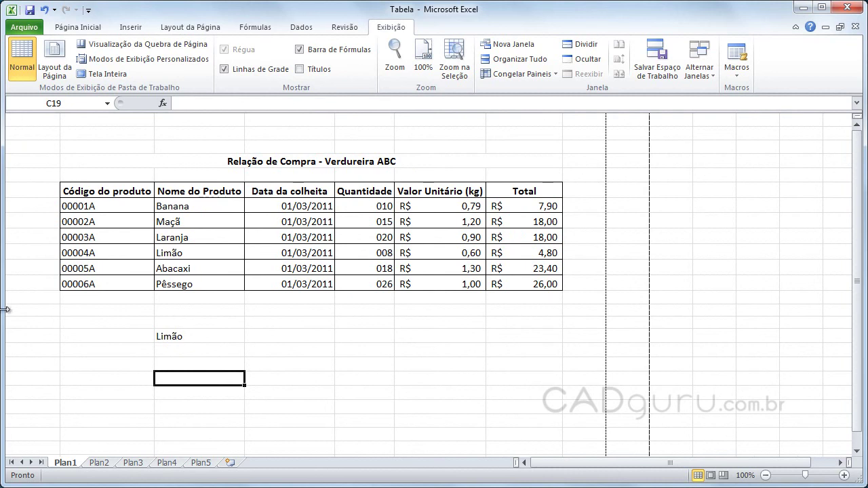
click(300, 69)
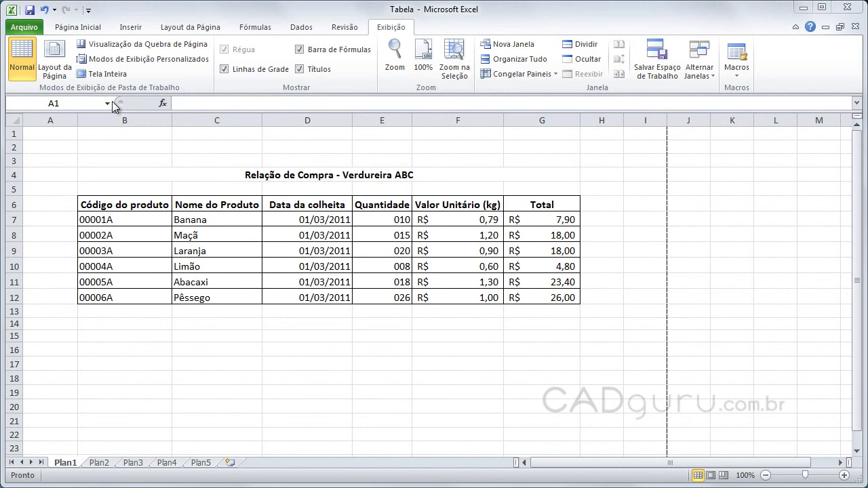
- Switch the sheet to Layout da Página view, then to Page Break Preview
click(22, 73)
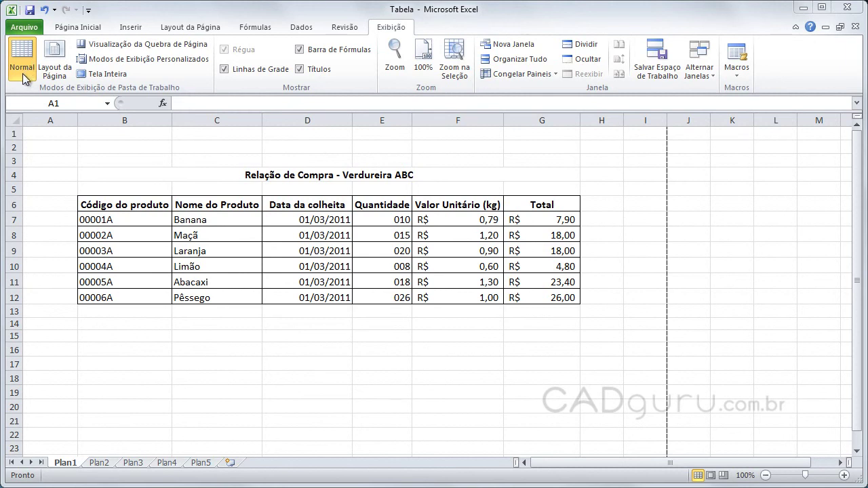
click(58, 58)
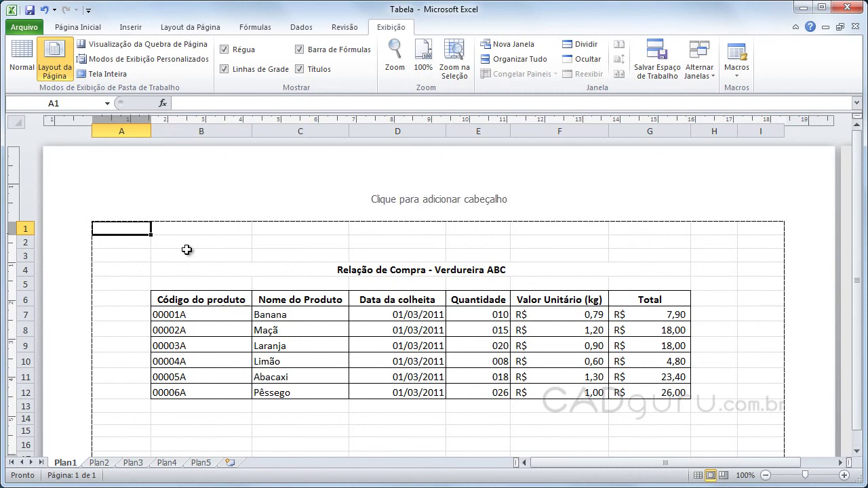
click(150, 45)
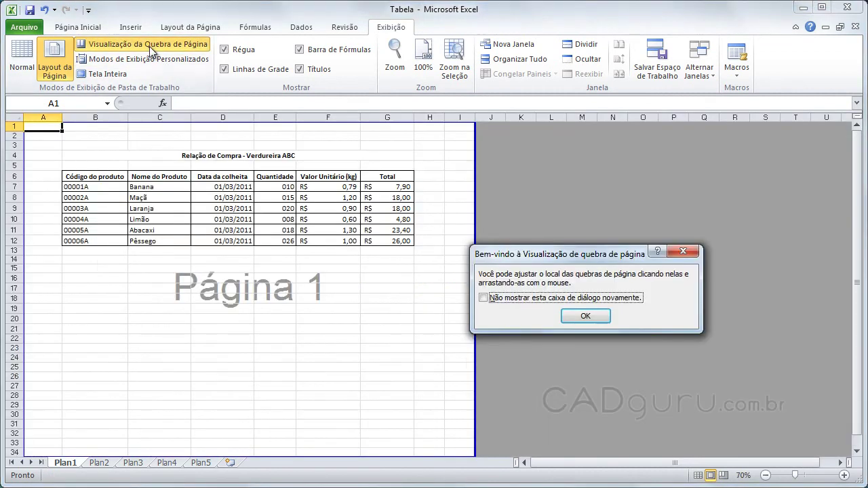
- Dismiss the welcome message, extend the print area through column P, and toggle full screen
click(585, 317)
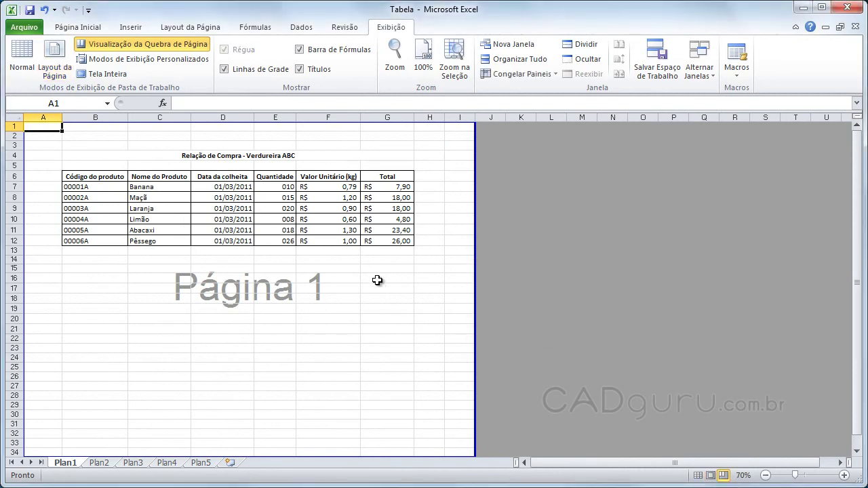
scroll(377, 280, down, 3)
scroll(377, 280, down, 1)
drag(478, 332, 691, 427)
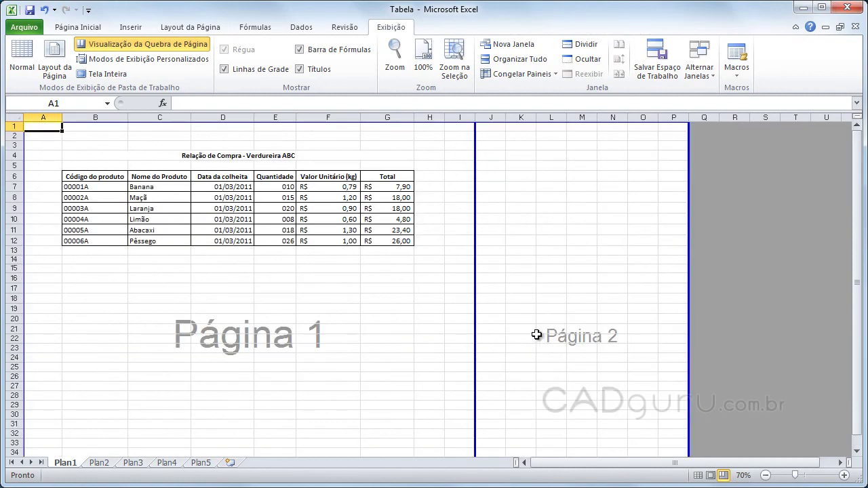
click(100, 75)
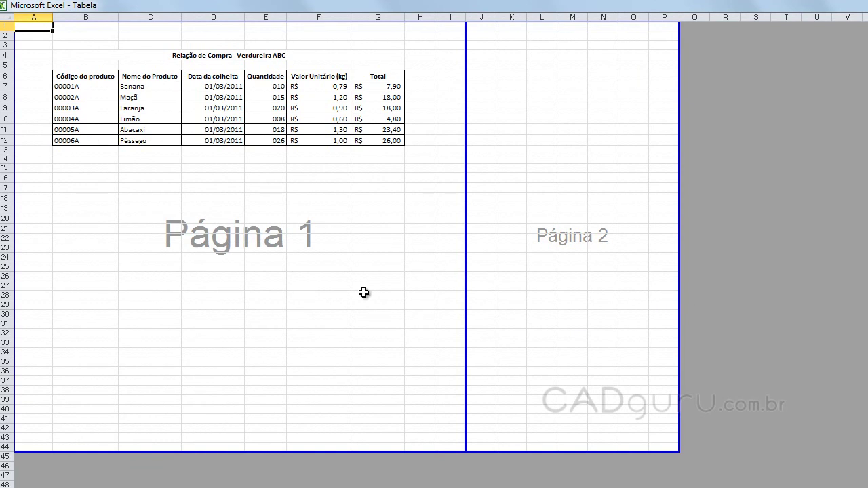
key(Escape)
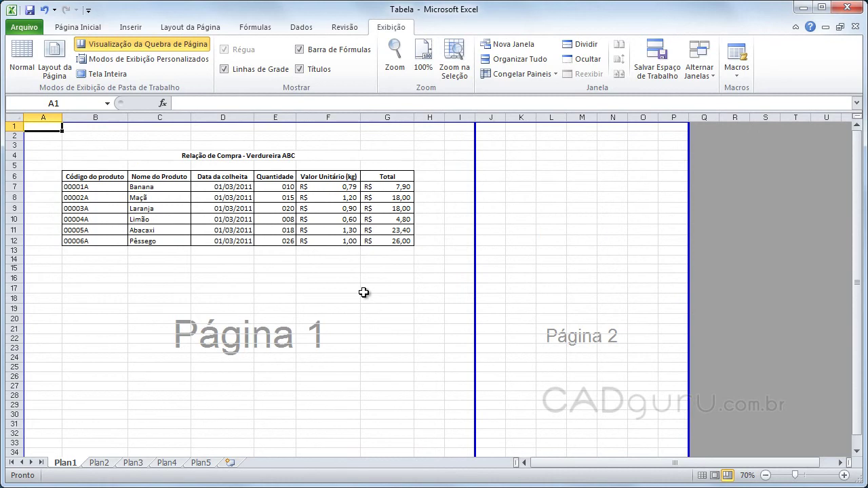
- Save the current layout as a new custom view named 'Excel 2'
click(143, 62)
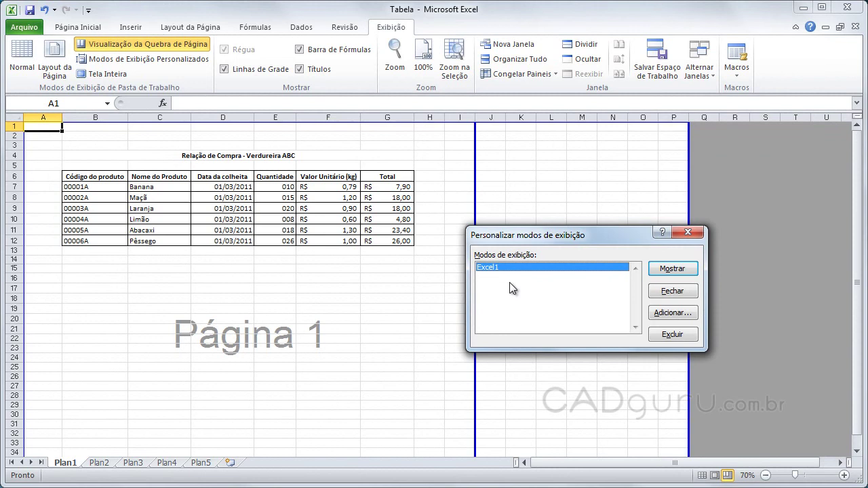
click(687, 319)
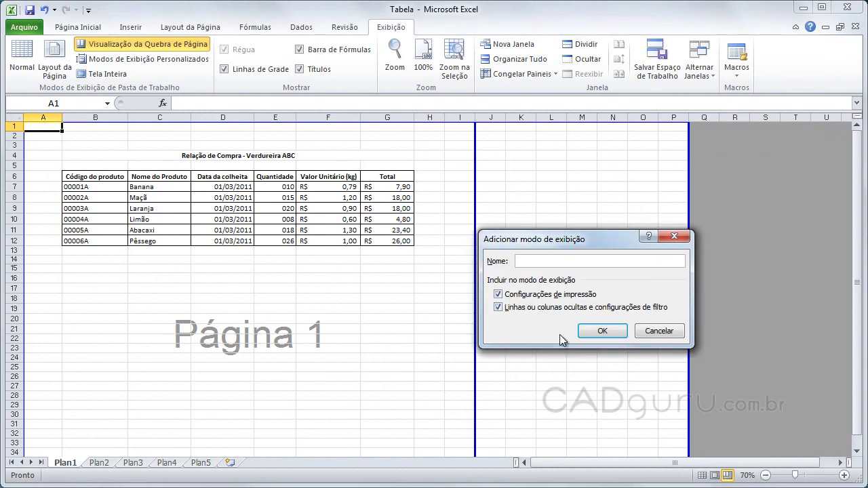
text(Excel)
text( 2)
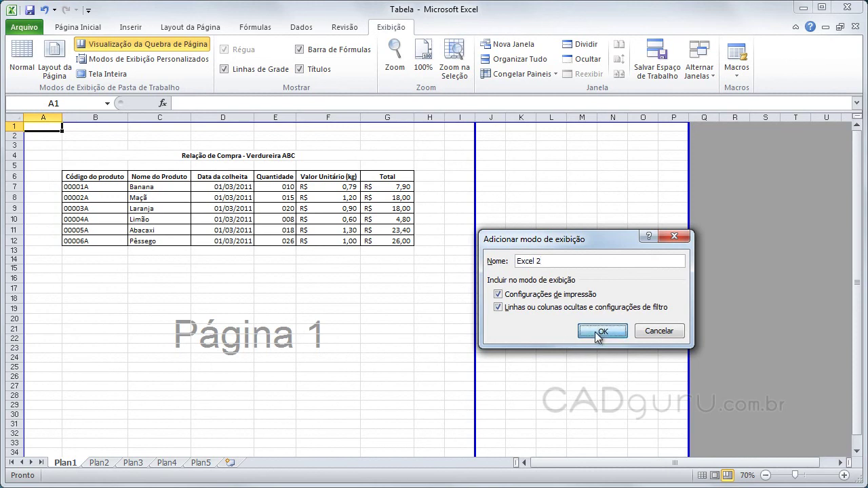
click(610, 331)
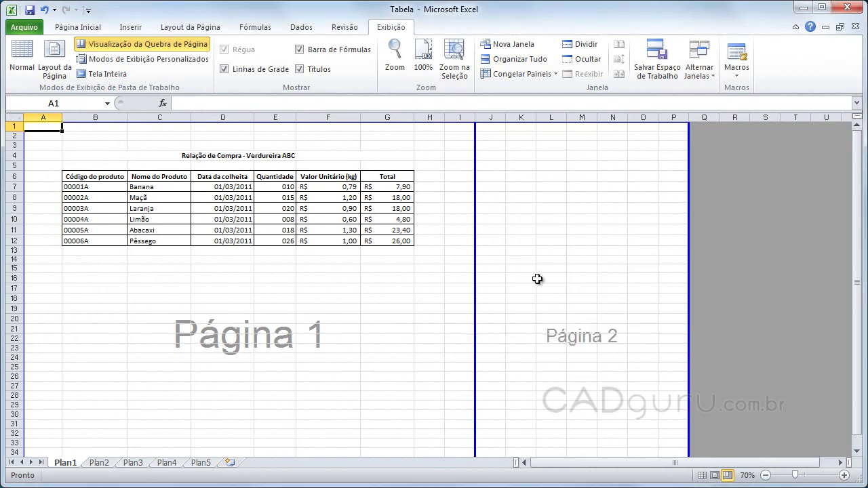
- Apply the Excel1 custom view to return to Normal view
click(105, 59)
click(492, 277)
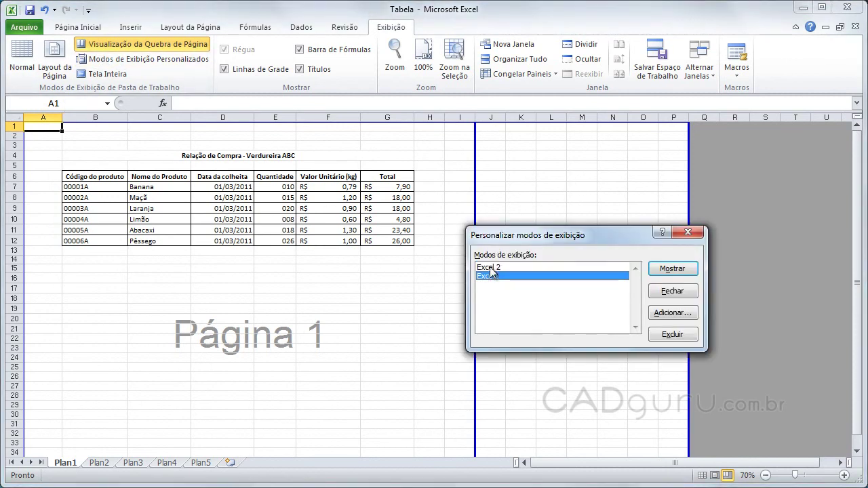
click(680, 278)
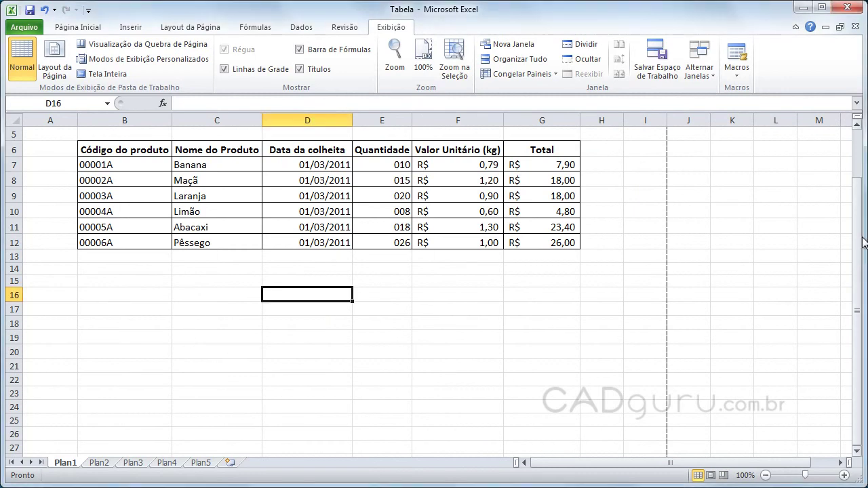
- Split the worksheet into panes above title row 4
drag(856, 238, 857, 230)
click(68, 133)
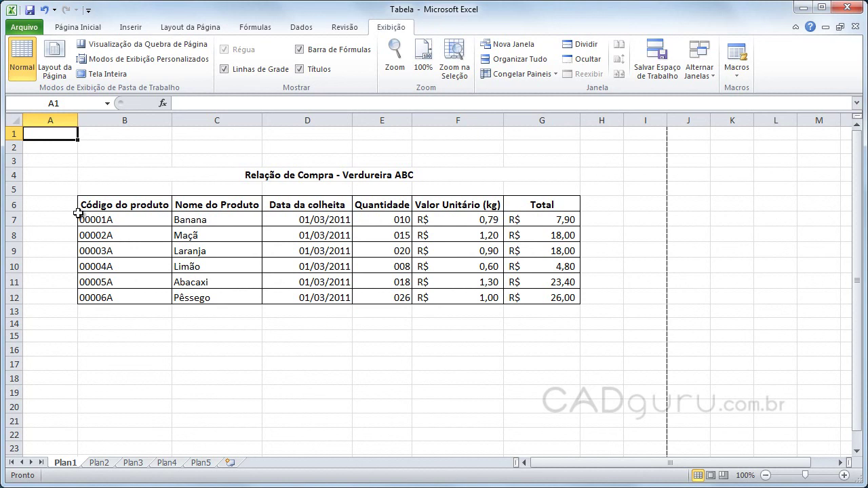
click(12, 175)
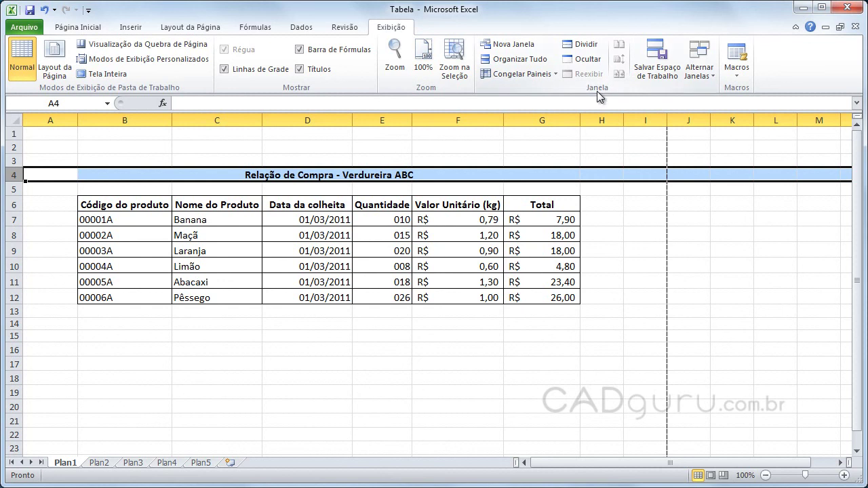
click(587, 45)
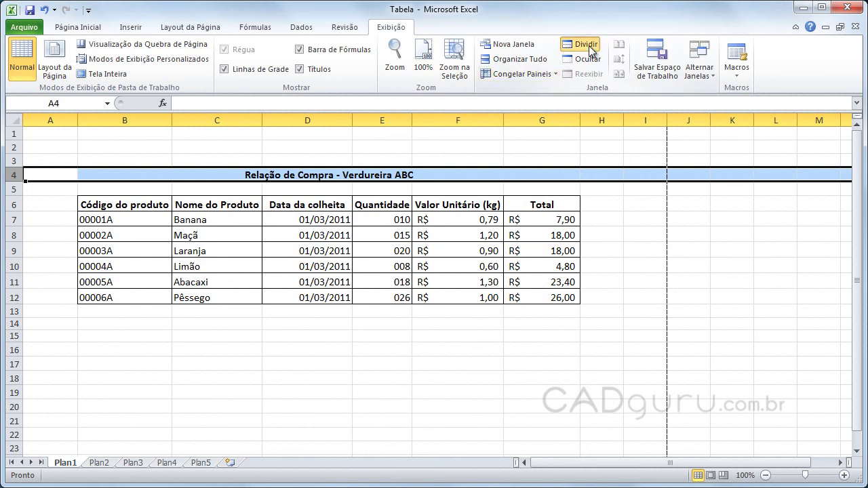
- Scroll the top pane and enlarge it so row 7 shows fully
click(615, 218)
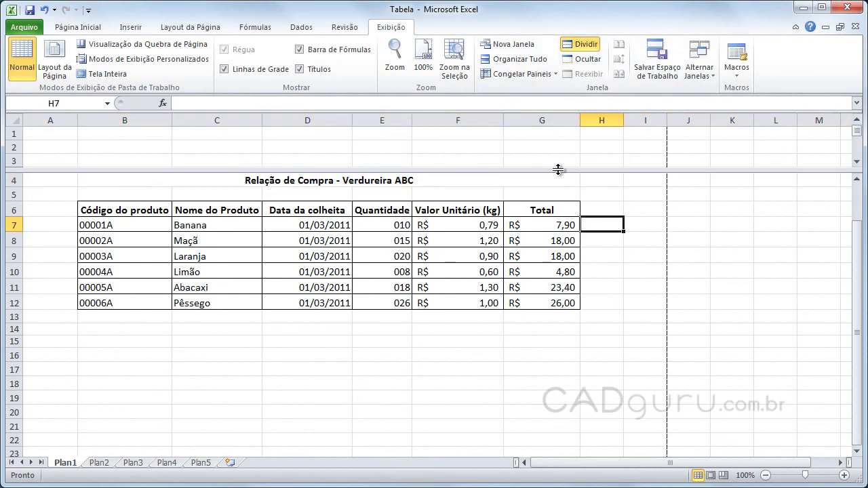
click(609, 151)
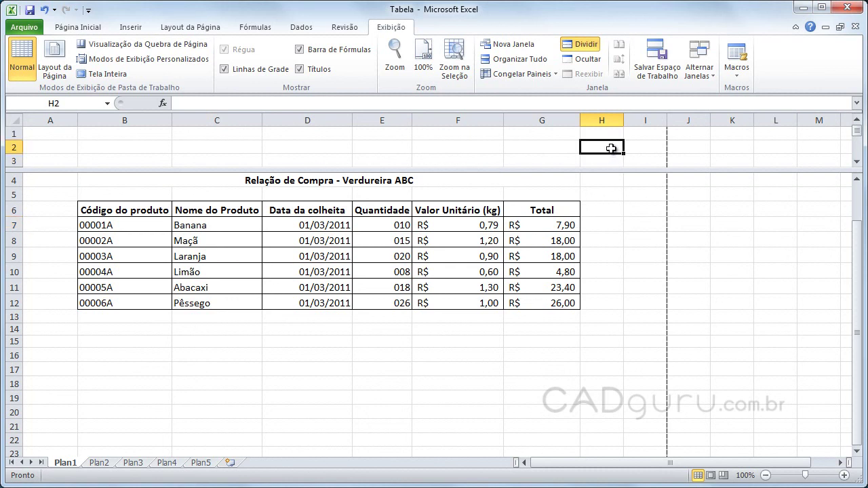
scroll(611, 148, down, 1)
scroll(613, 148, down, 1)
scroll(606, 151, down, 1)
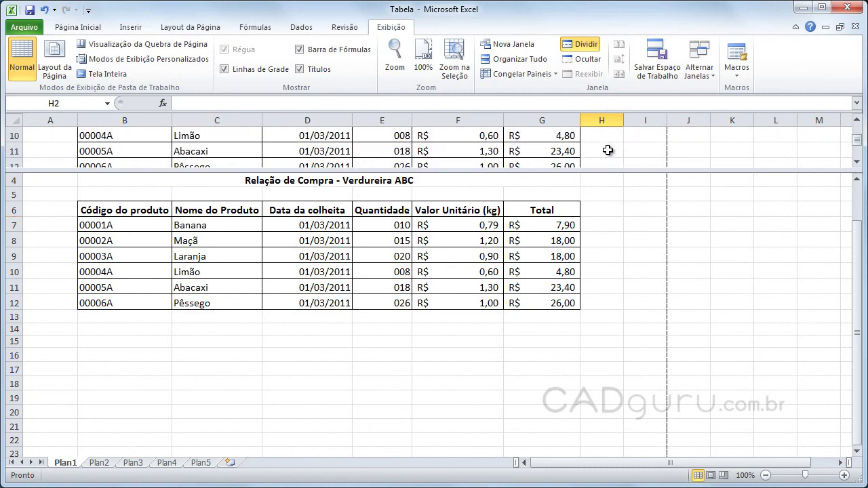
scroll(606, 153, up, 2)
scroll(606, 154, down, 1)
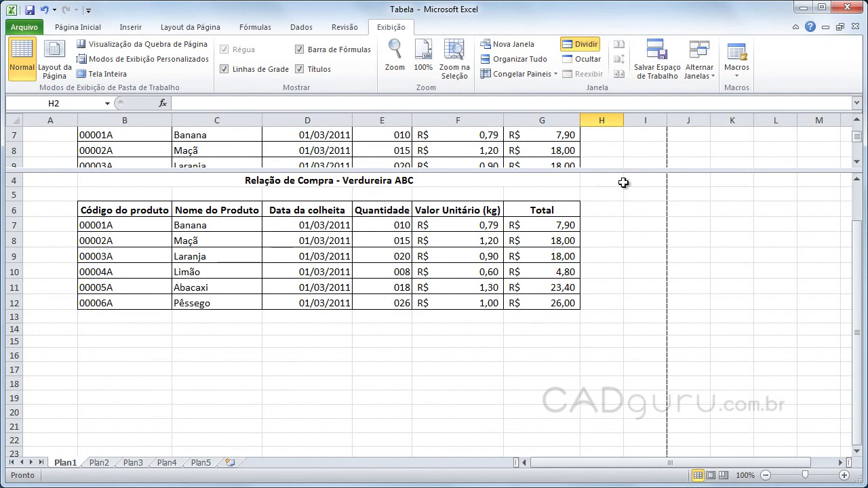
scroll(590, 219, up, 1)
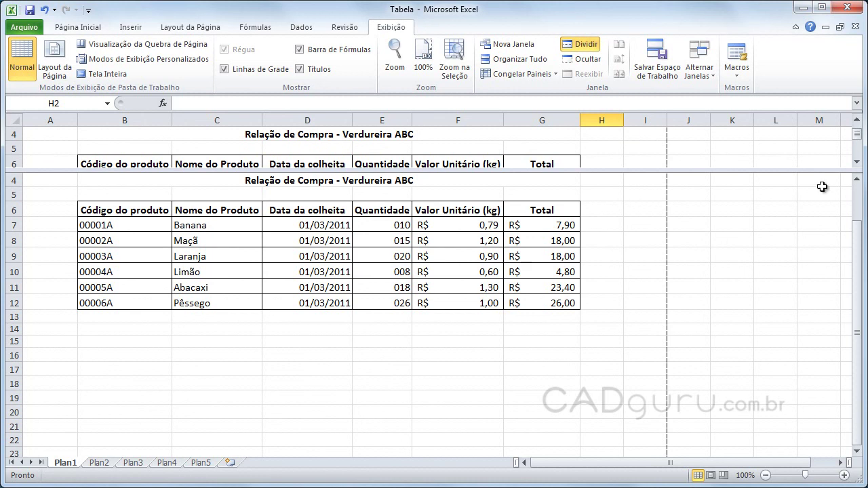
click(858, 162)
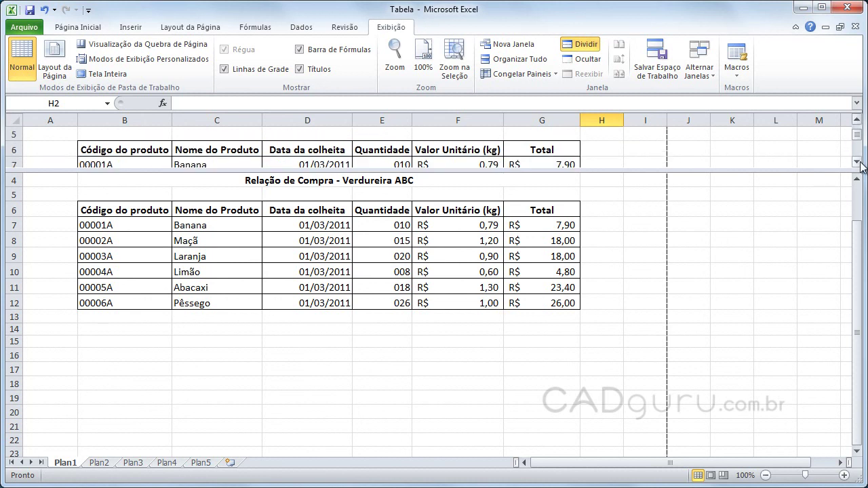
drag(605, 171, 604, 175)
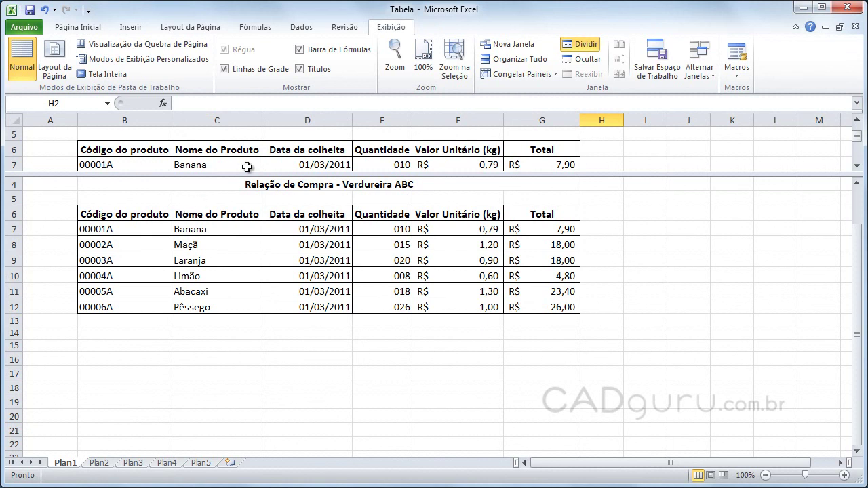
- Scroll the lower pane independently until the Pêssego row sits at its top
scroll(328, 252, down, 1)
scroll(366, 241, up, 1)
click(857, 452)
click(858, 452)
click(858, 452)
click(858, 452)
click(857, 451)
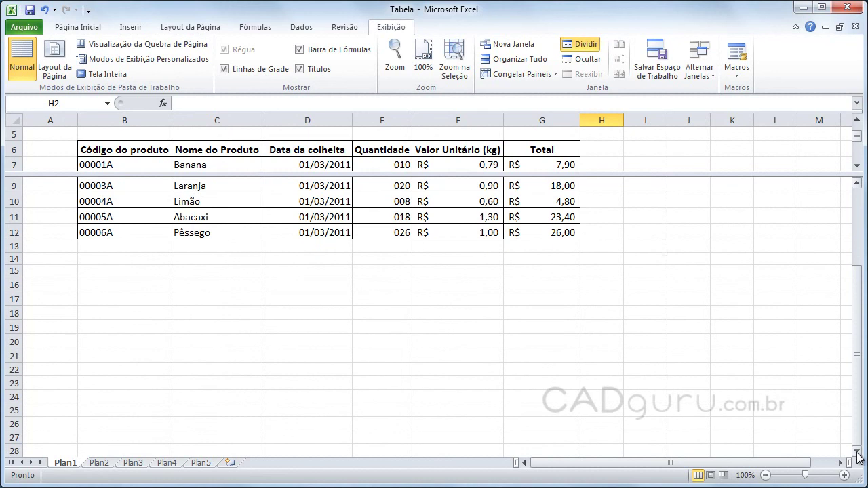
click(857, 452)
click(858, 452)
click(858, 452)
click(313, 252)
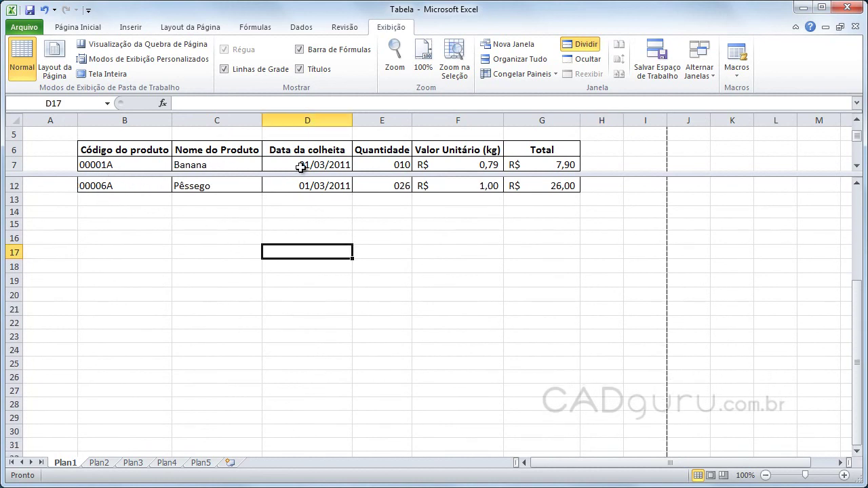
click(217, 208)
click(366, 241)
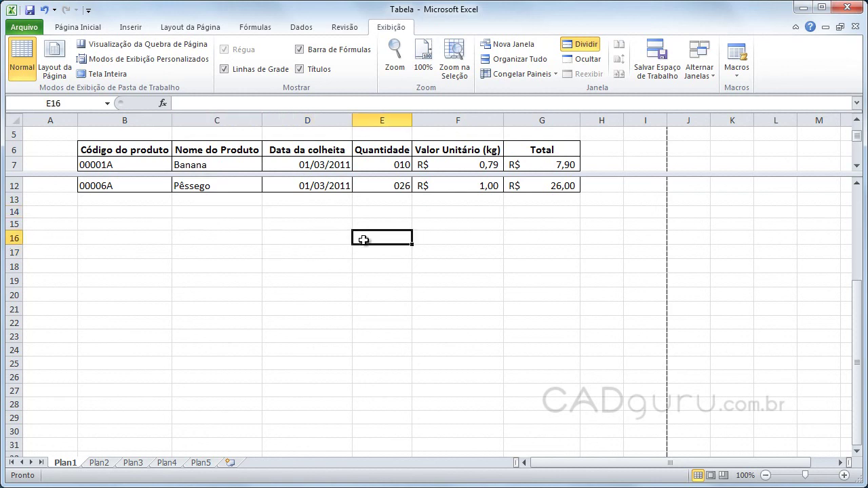
click(316, 217)
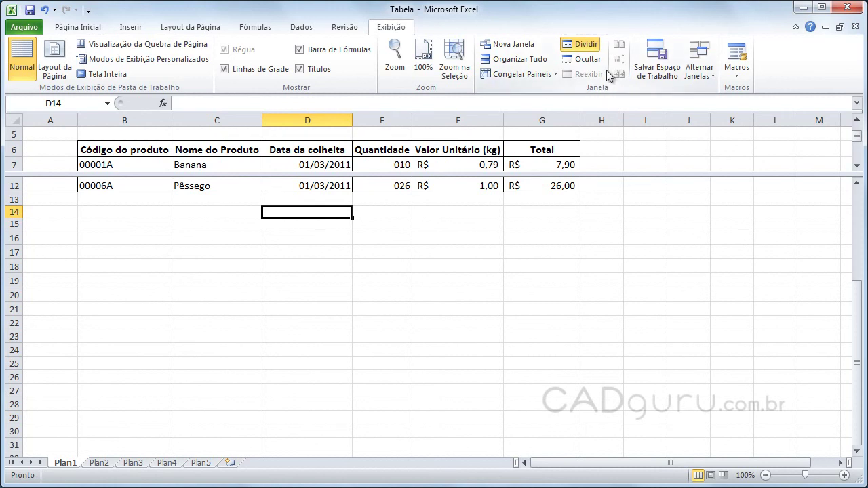
- Remove the split and freeze rows 1–6 by freezing panes at row 7
click(587, 46)
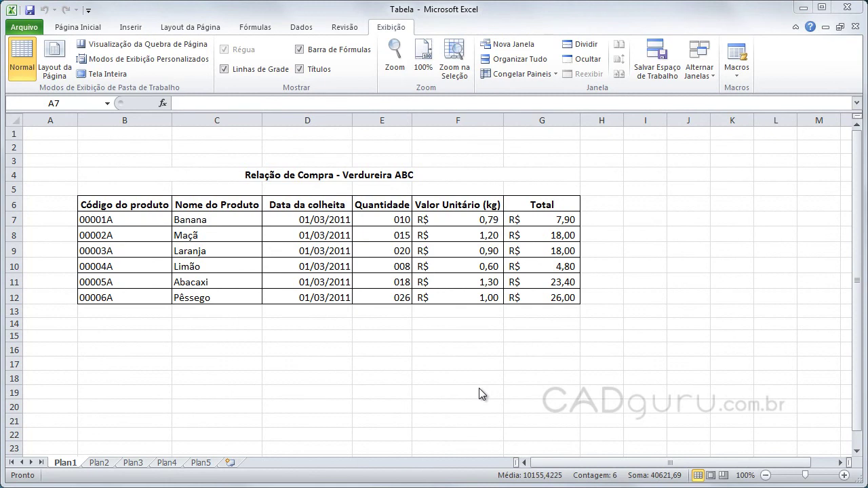
click(11, 215)
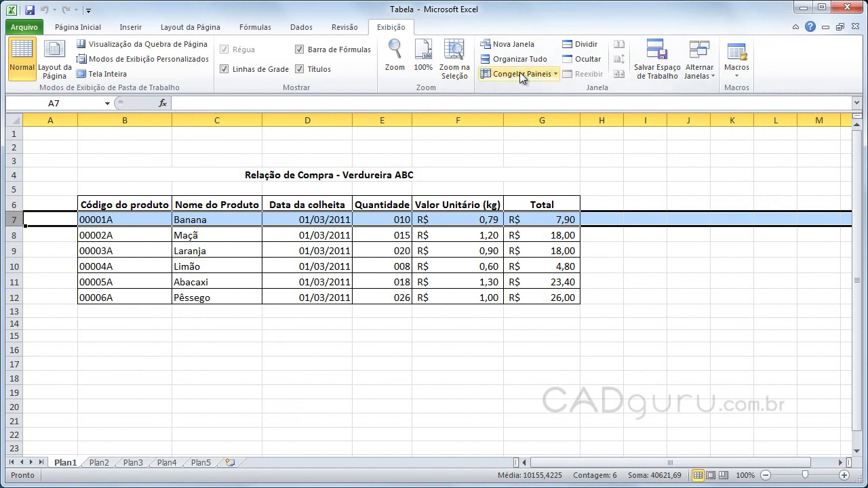
click(555, 74)
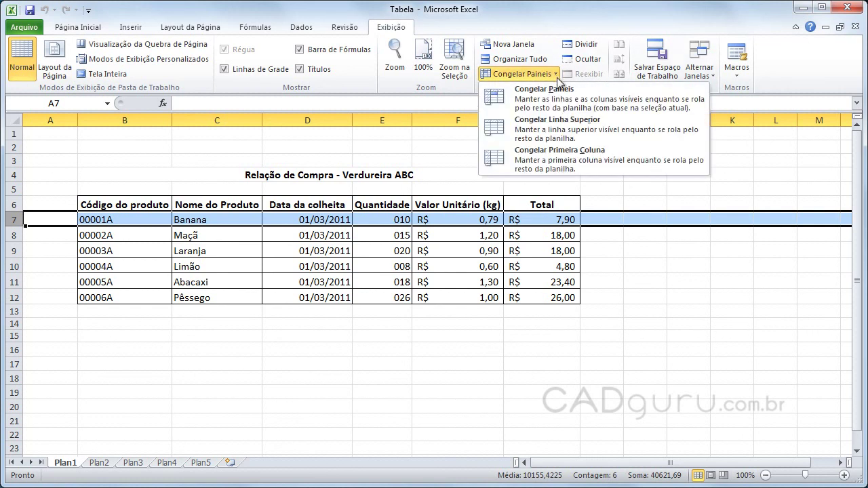
click(534, 90)
- Scroll down to test the frozen header, then unfreeze the panes
click(201, 323)
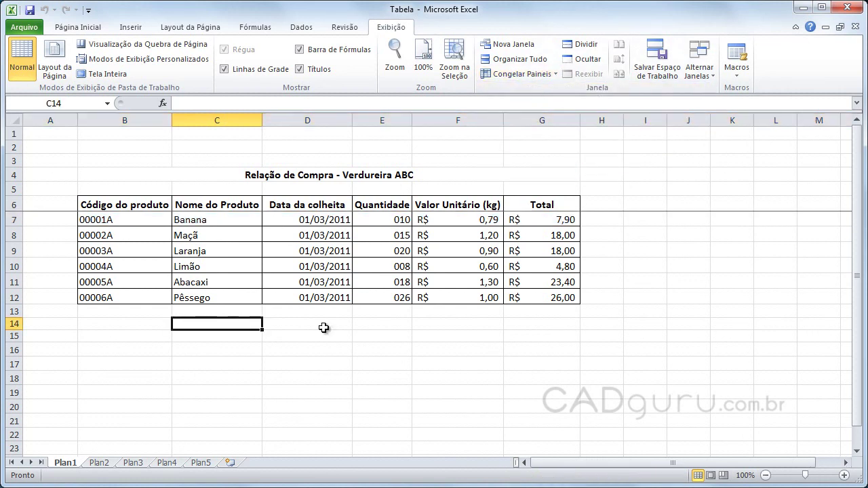
click(856, 452)
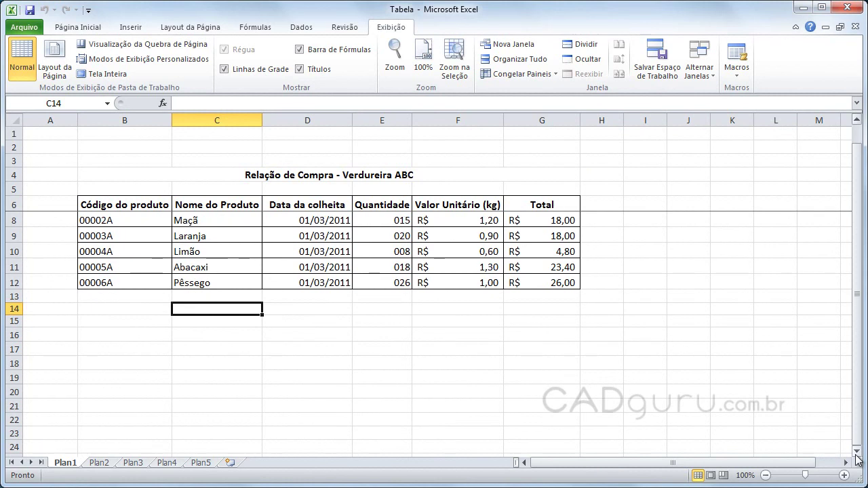
click(856, 452)
click(857, 453)
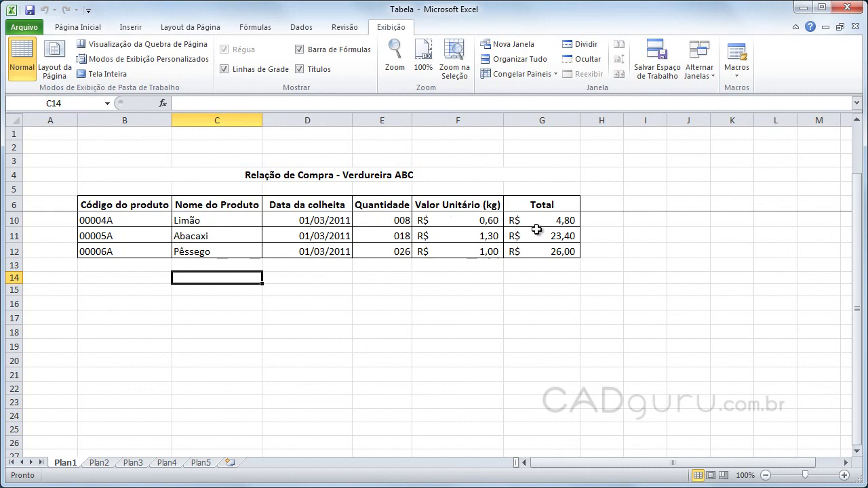
click(555, 75)
click(504, 99)
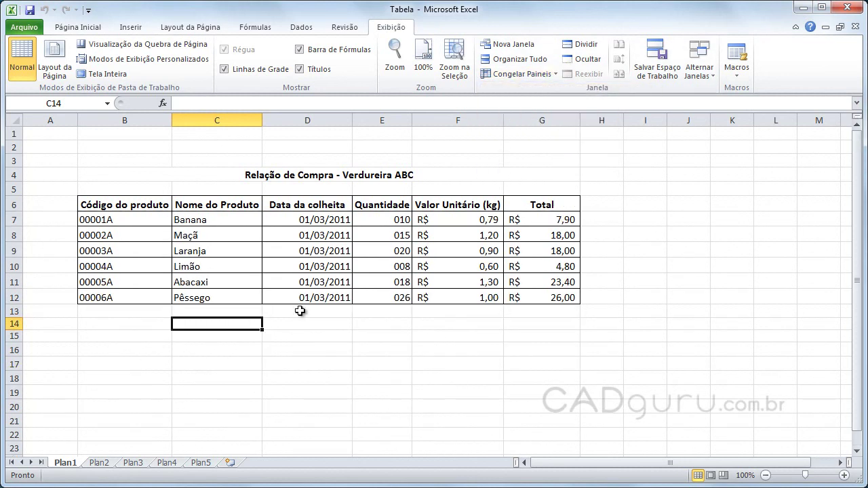
- Freeze columns A–B at column C, then scroll right past columns C and D
click(210, 120)
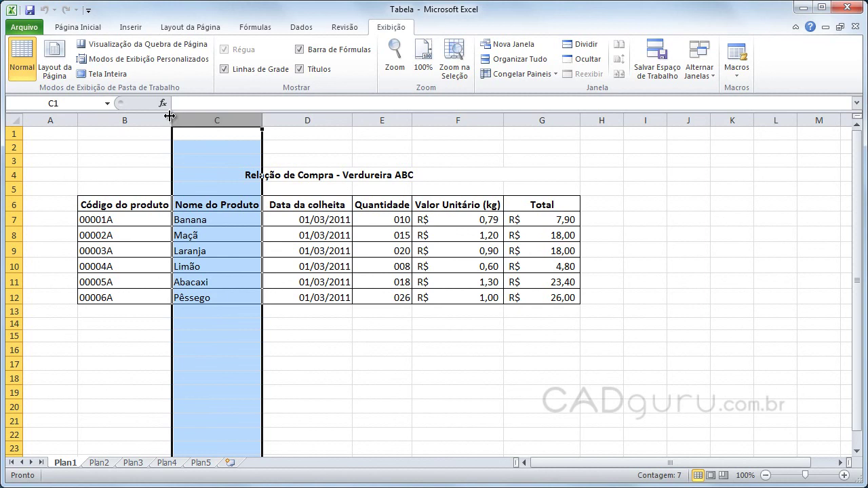
click(542, 74)
click(538, 98)
click(431, 391)
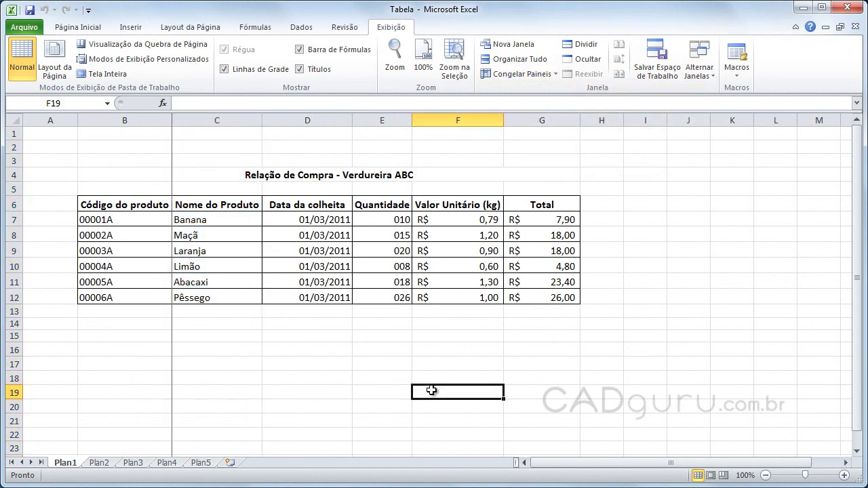
click(845, 463)
click(845, 463)
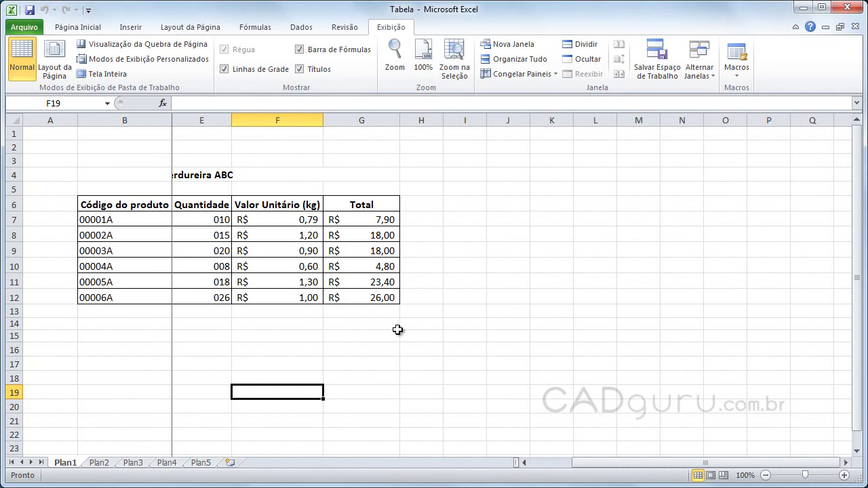
- Unfreeze the panes, try Congelar Linha Superior, then freeze only the first column A
click(560, 76)
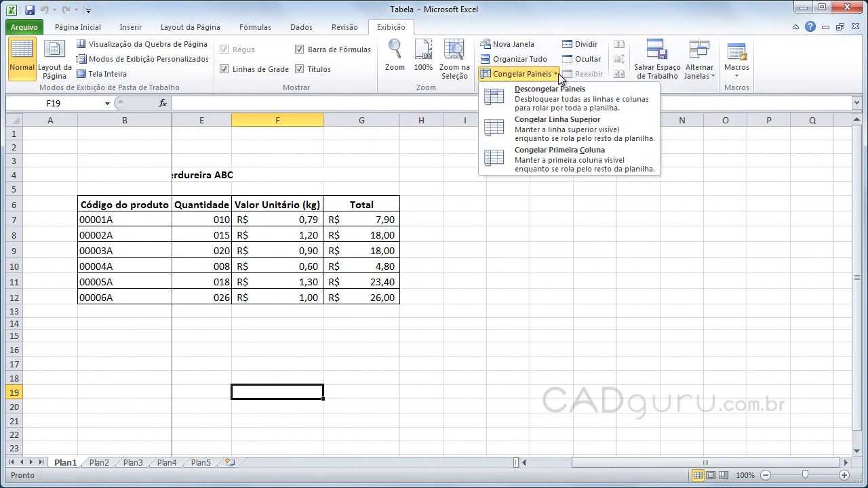
click(555, 149)
click(215, 328)
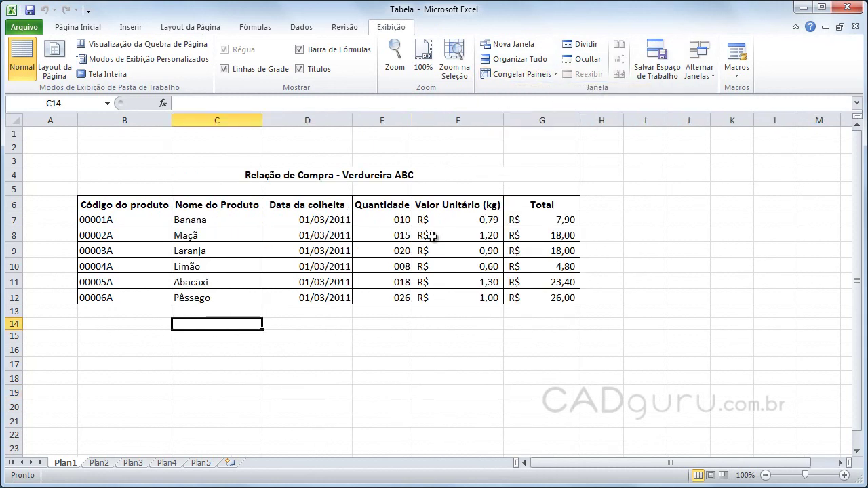
click(557, 74)
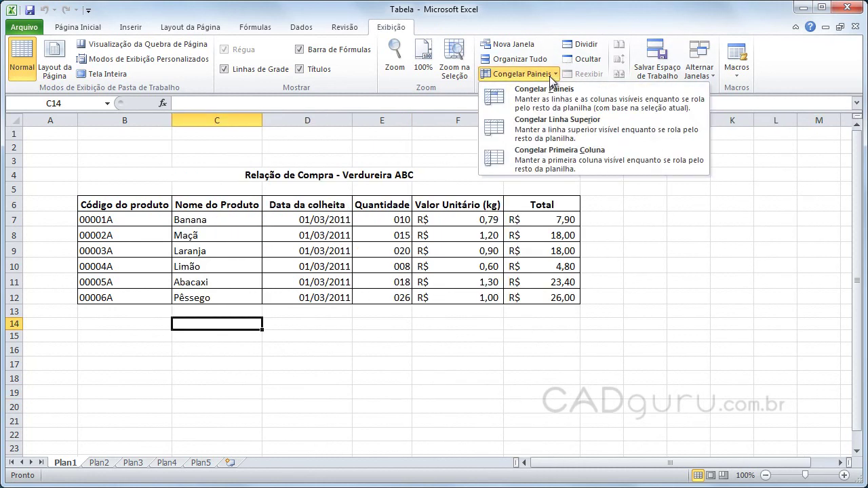
click(524, 137)
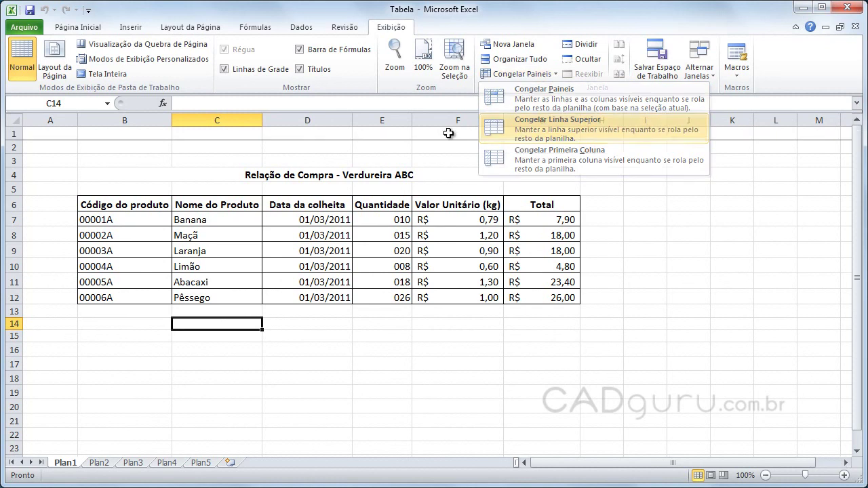
click(552, 73)
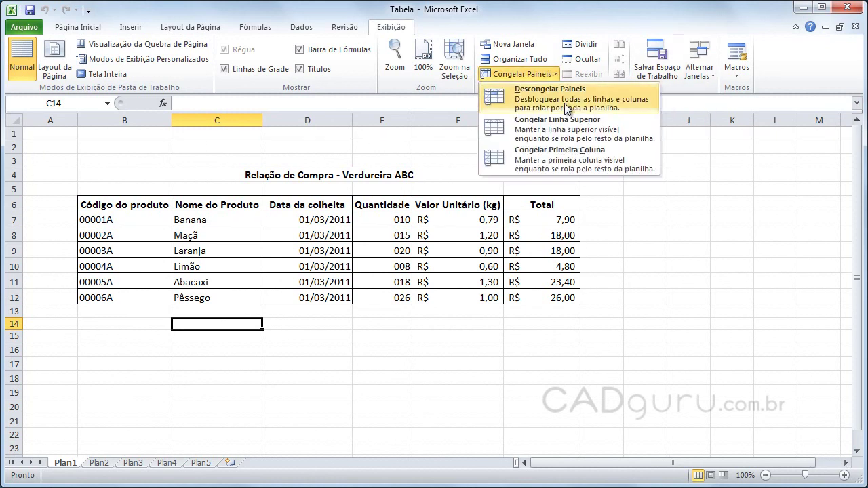
click(534, 164)
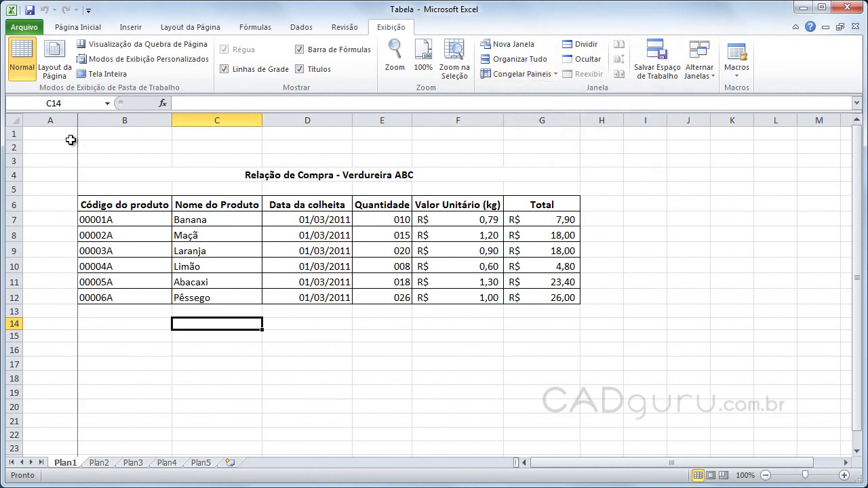
click(559, 72)
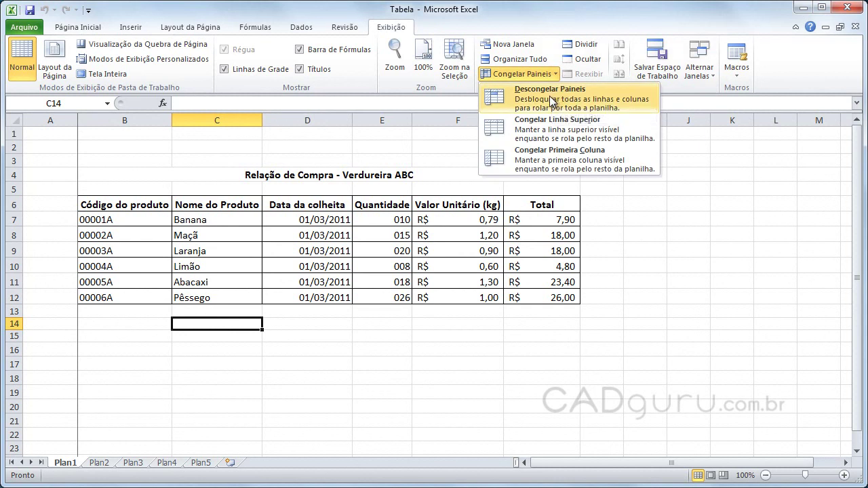
- Unfreeze the panes so the purchase sheet's first column no longer stays locked
click(553, 100)
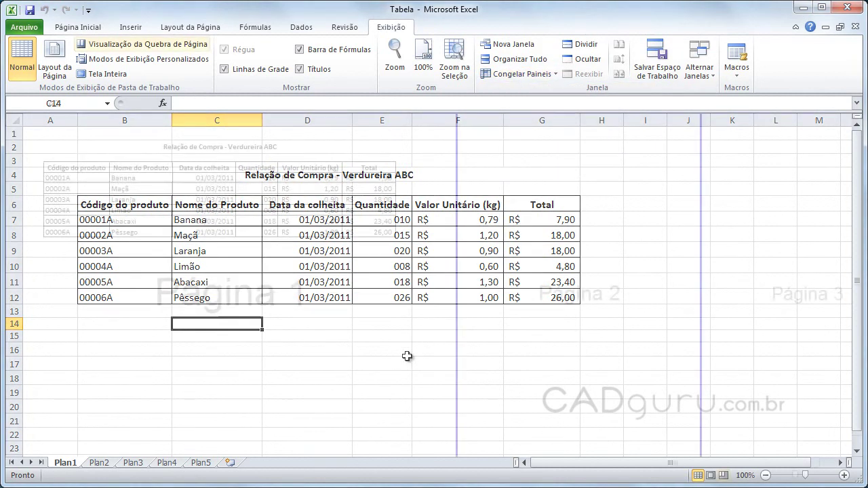